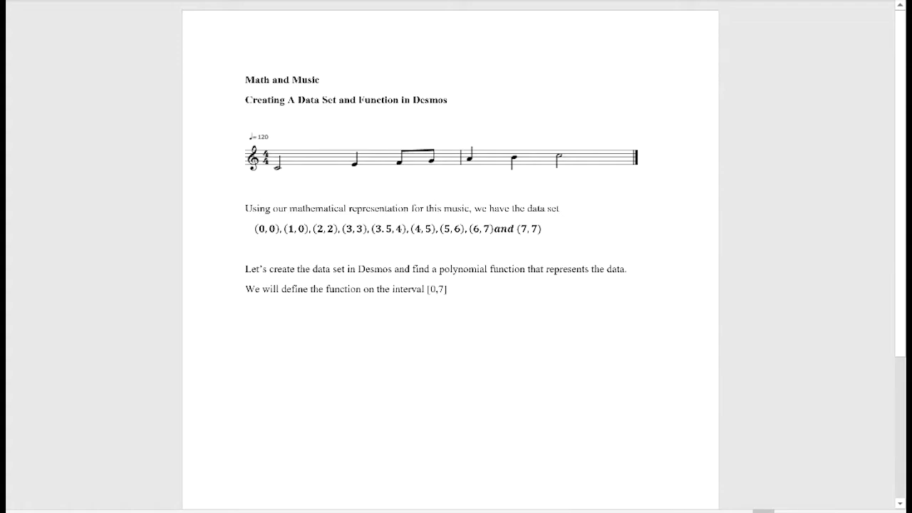
Switch to the Desmos graphing calculator and add a table to the expression list
left_click(576, 468)
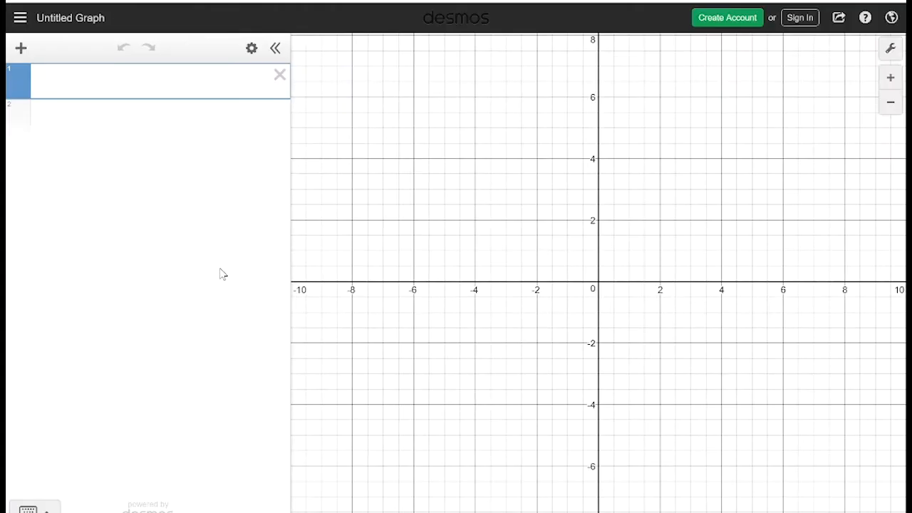
left_click(20, 48)
left_click(40, 141)
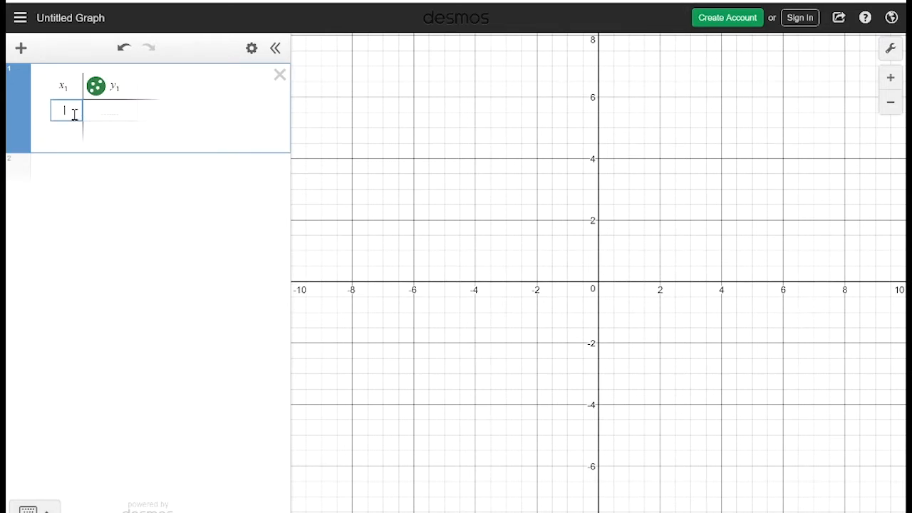
Fill the table's x₁ column with the values 0, 1, 2, 3, 3.5, 4, 5, 6 and 7
type("0")
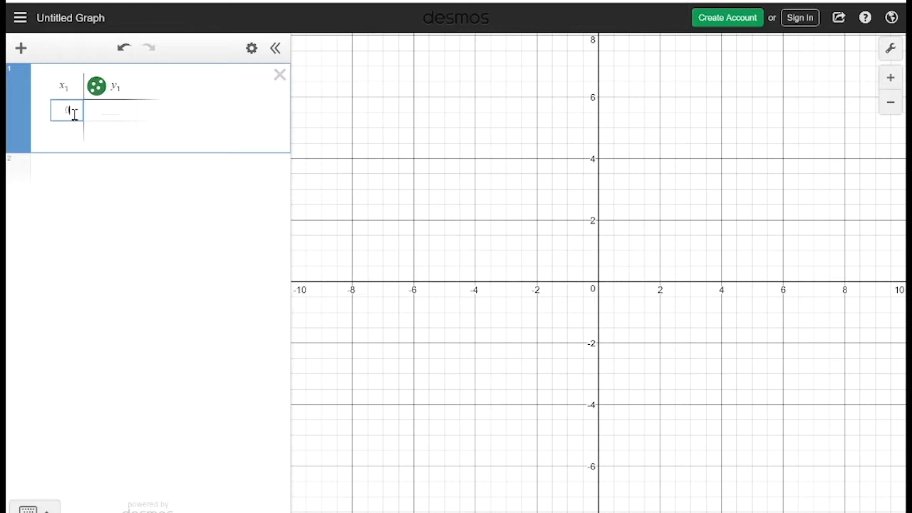
key("Return")
type("1")
key("Return")
type("2")
key("Return")
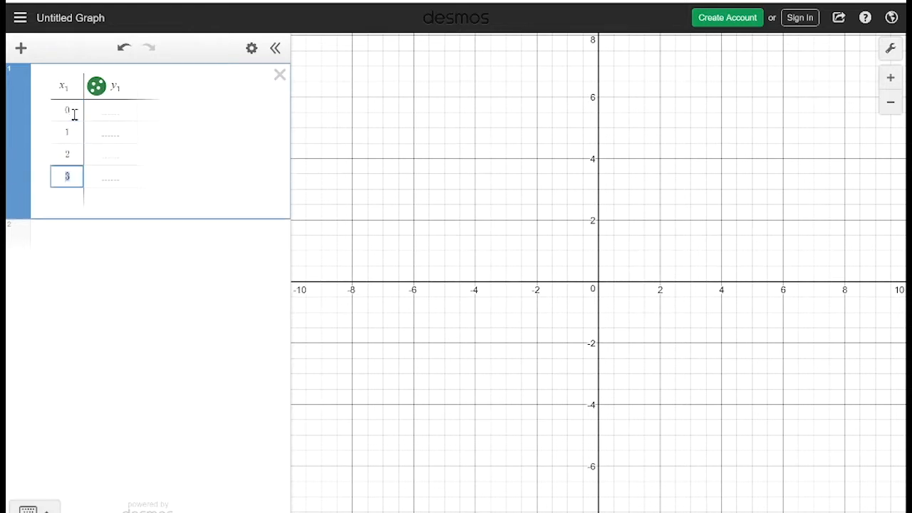
type("3")
key("Return")
type("3.5")
key("Return")
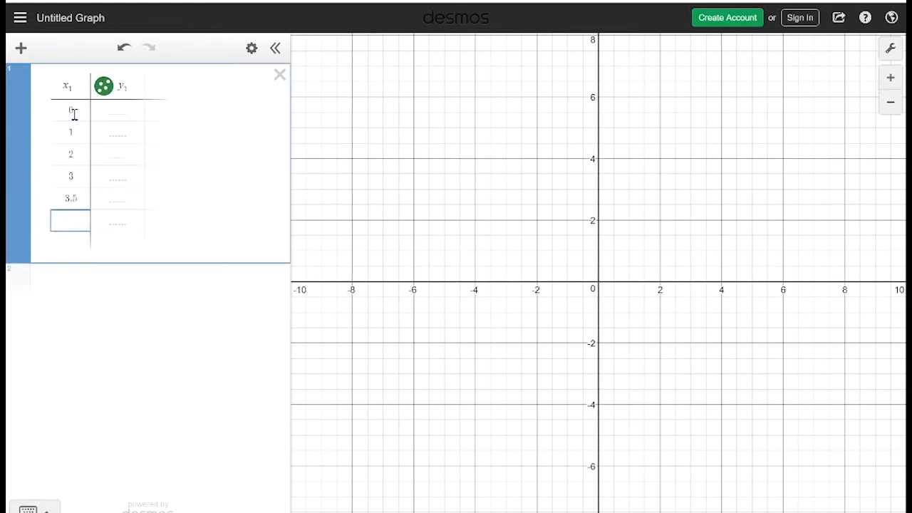
type("4")
key("Return")
type("5")
key("Return")
type("6")
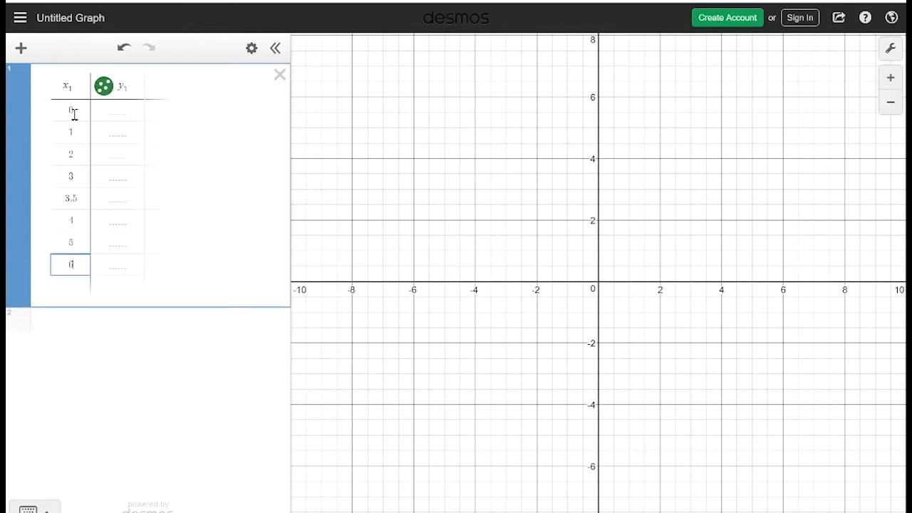
key("Return")
type("7")
key("Return")
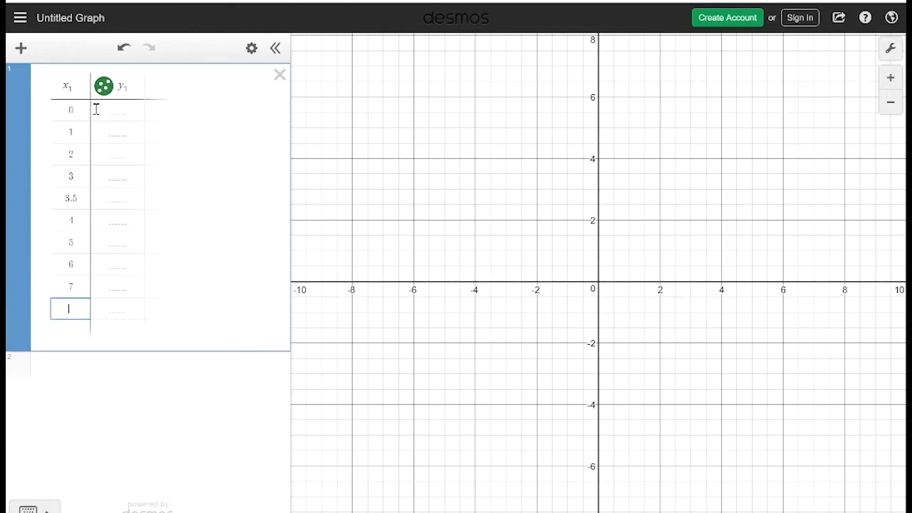
Fill the table's y₁ column with the values 0, 0, 2, 3, 4, 5, 6, 7 and 7
left_click(109, 109)
type("0")
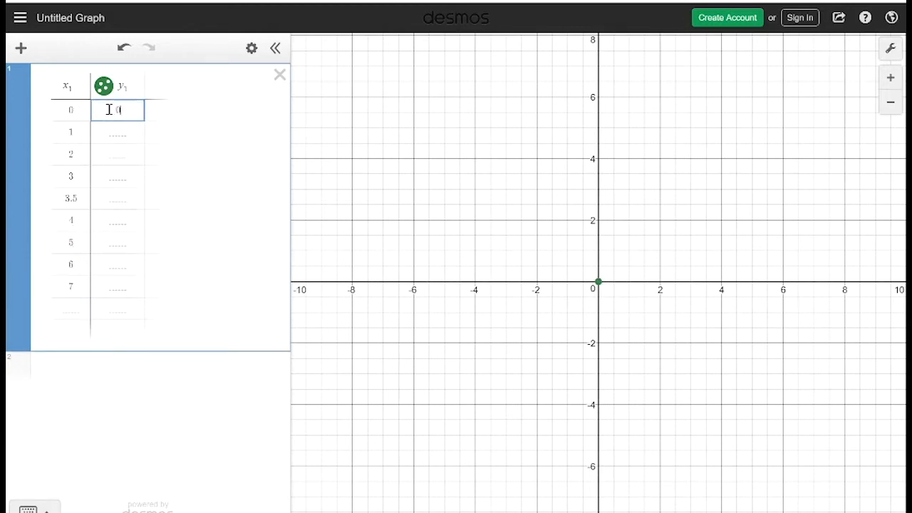
key("Return")
type("0")
key("Return")
type("2")
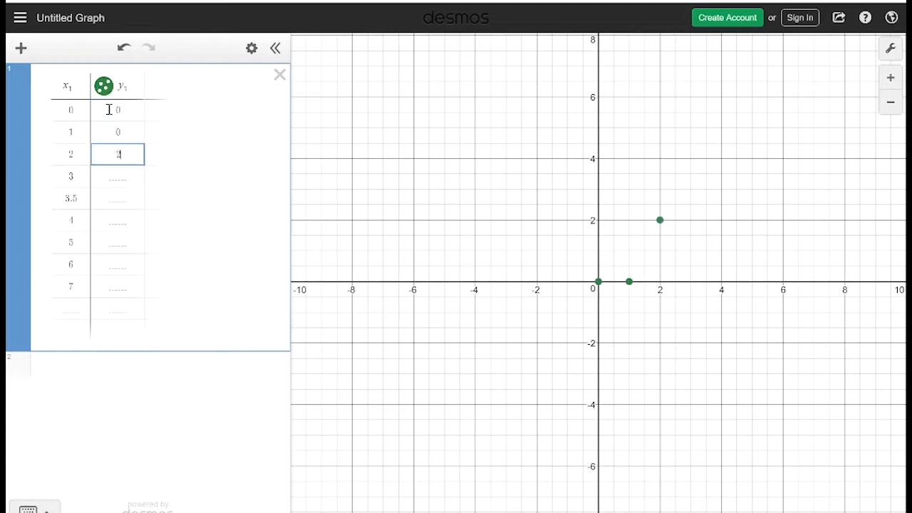
key("Return")
type("3")
key("Return")
type("4")
key("Return")
type("5")
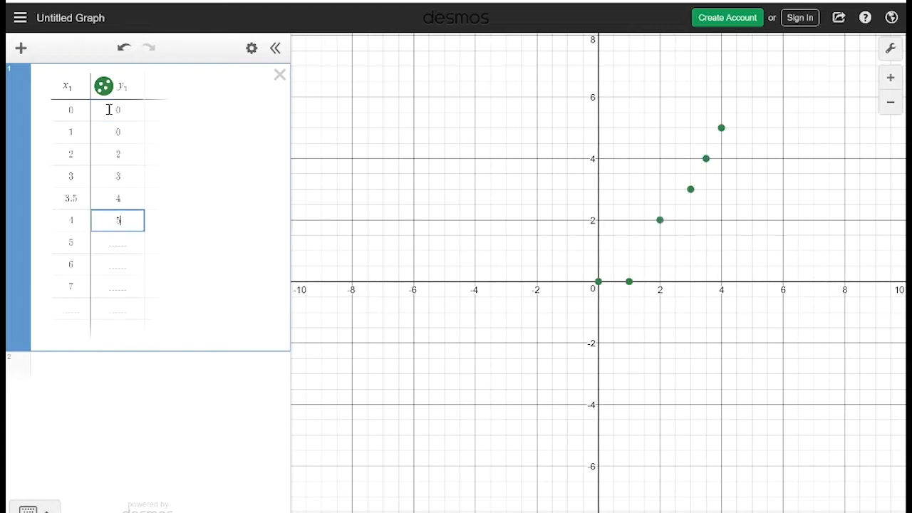
key("Return")
type("6")
key("Return")
type("7")
key("Return")
type("7")
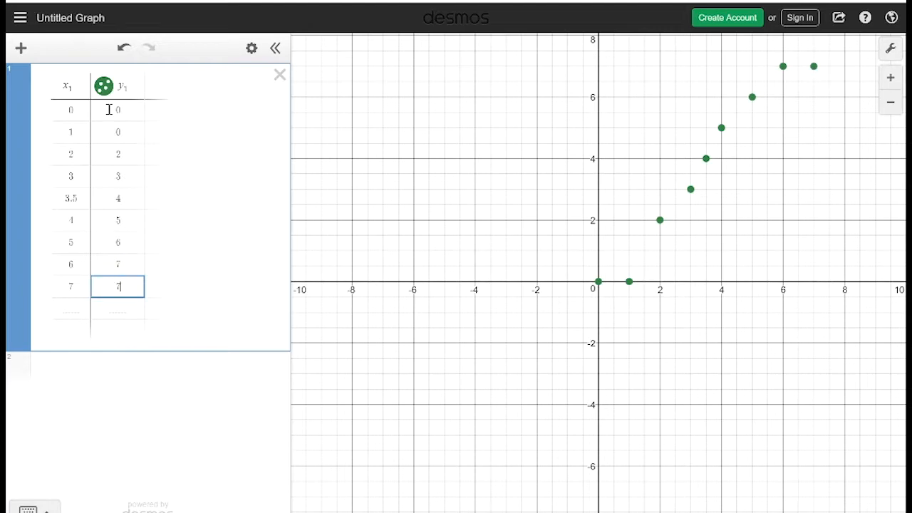
key("Return")
Fit a cubic regression to the table data by entering y₁ ~ ax₁³ + bx₁² + cx₁ + d below the table
left_click_drag(612, 203, 424, 267)
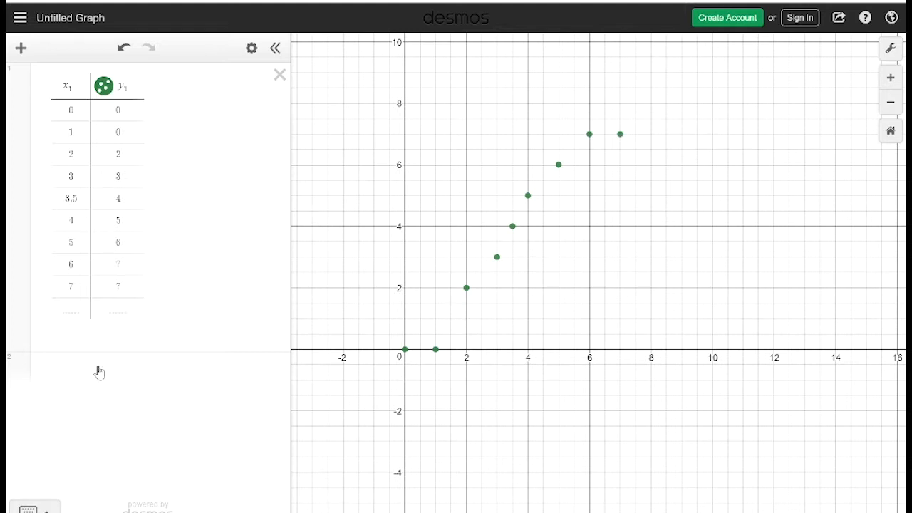
left_click(69, 367)
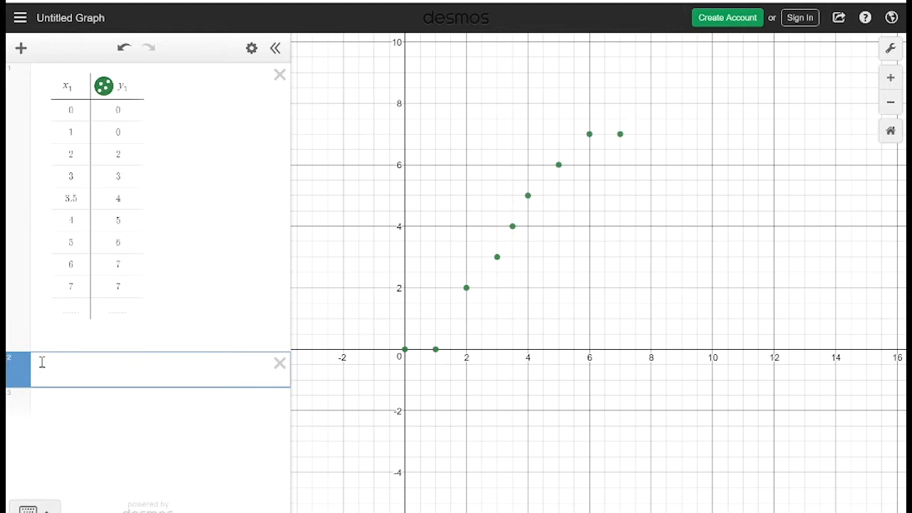
type("y_")
type("1 ")
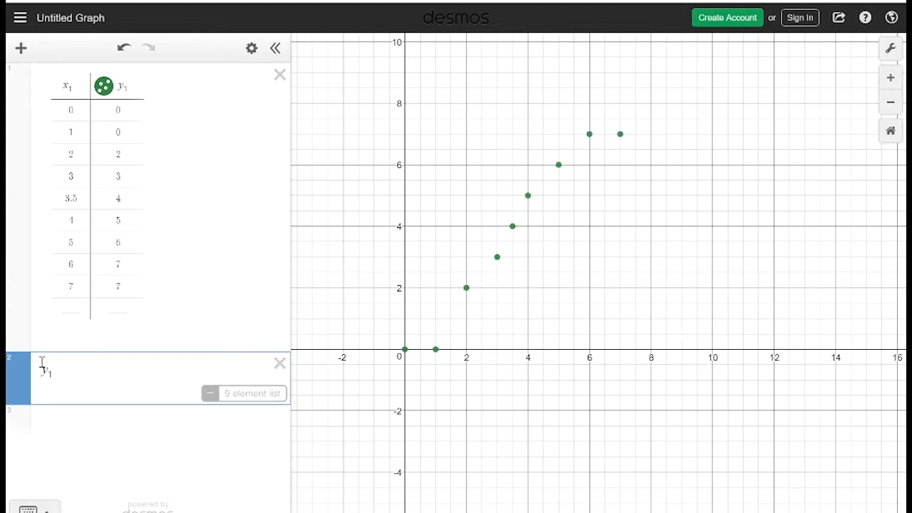
type("~")
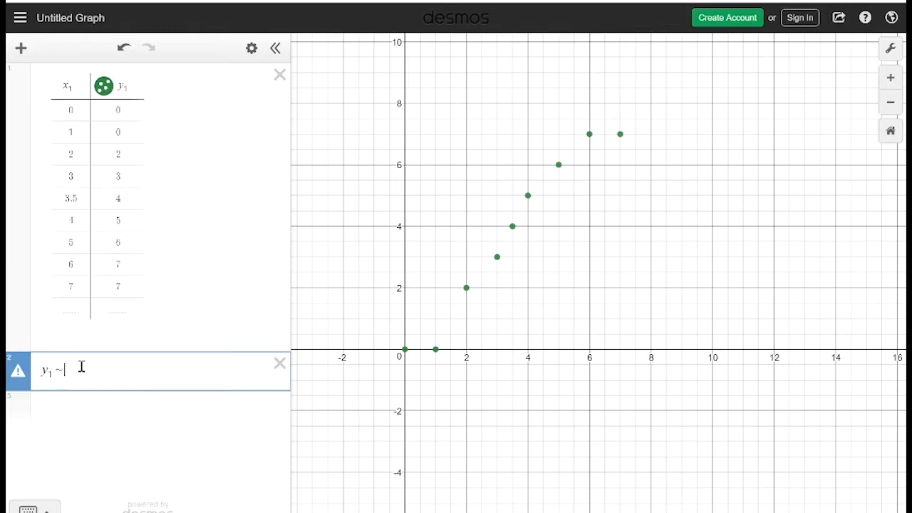
type("ax_1")
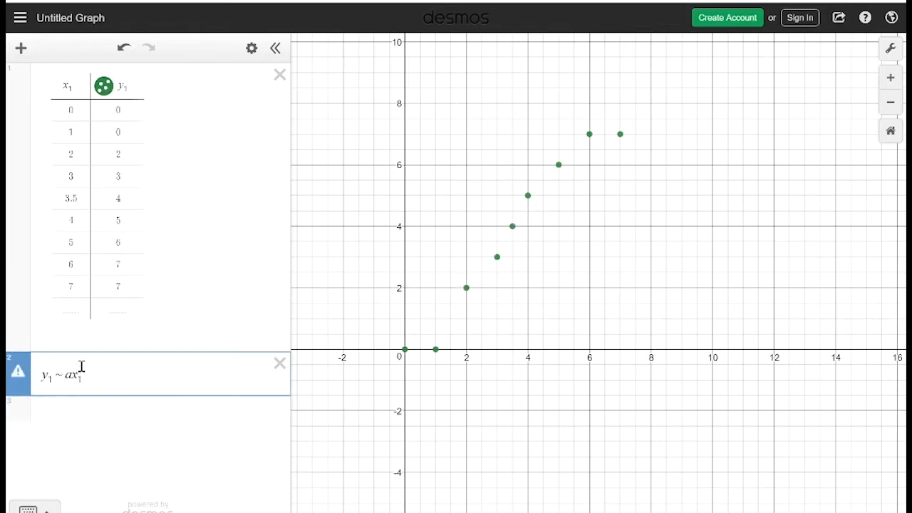
type("^3")
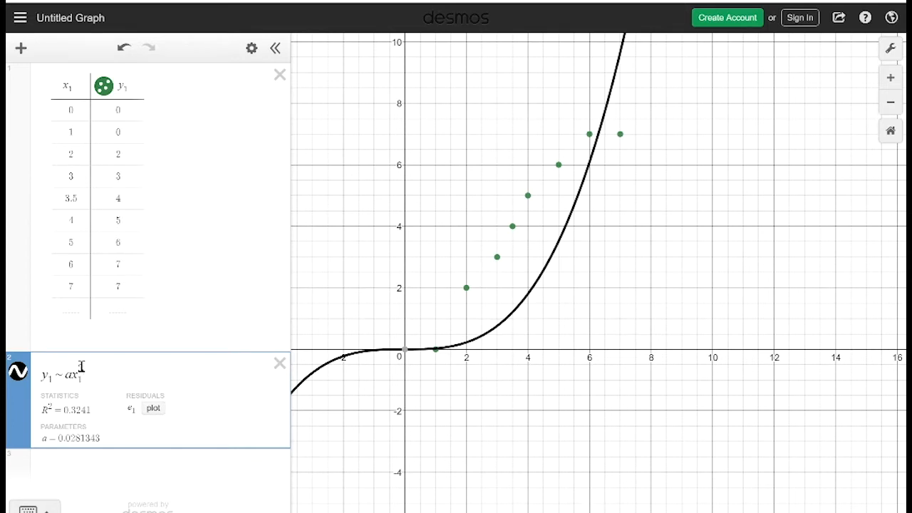
key("Right")
type("+b")
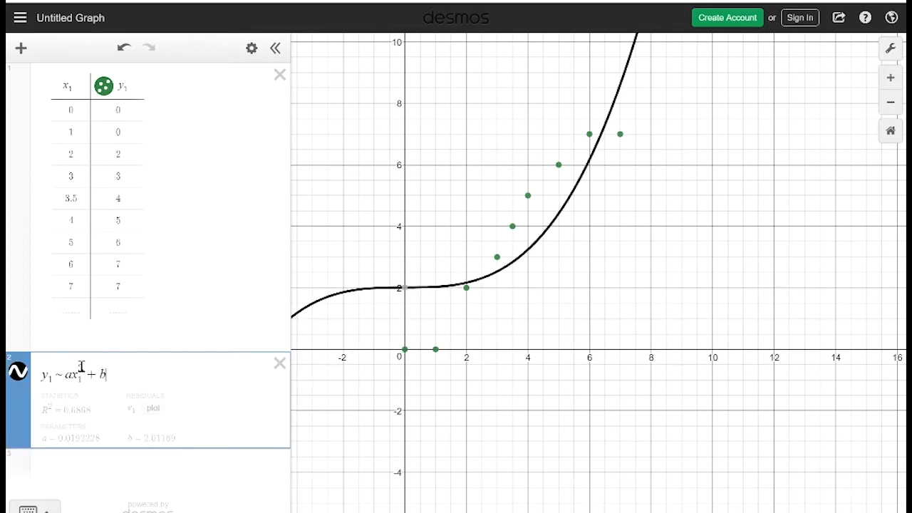
type("x_1^2")
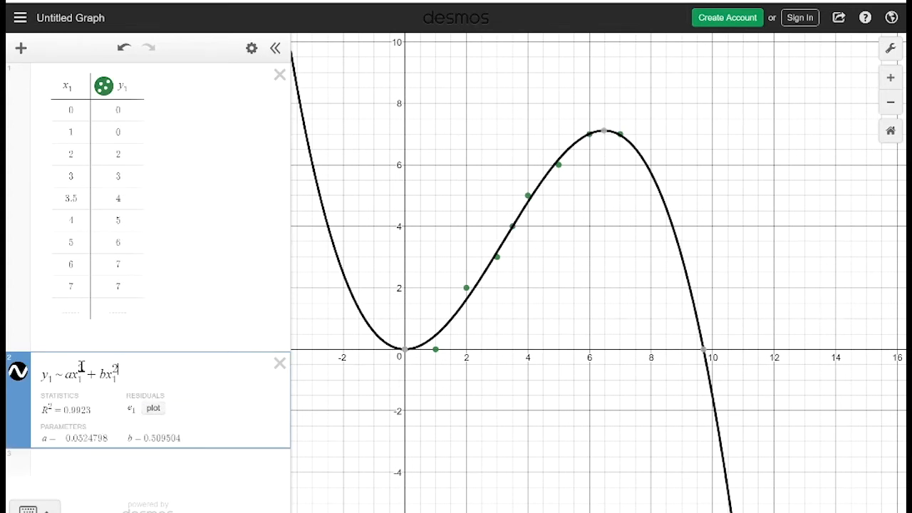
key("Right")
type("+ ")
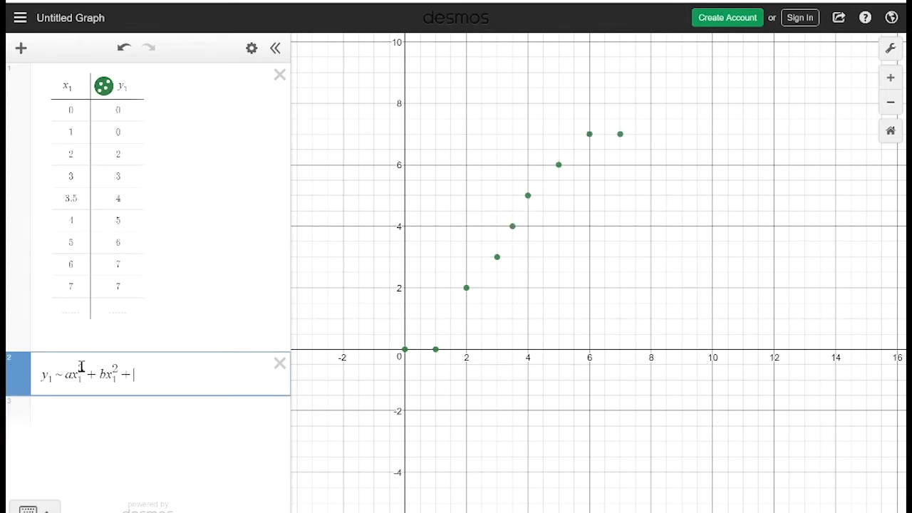
type("cx")
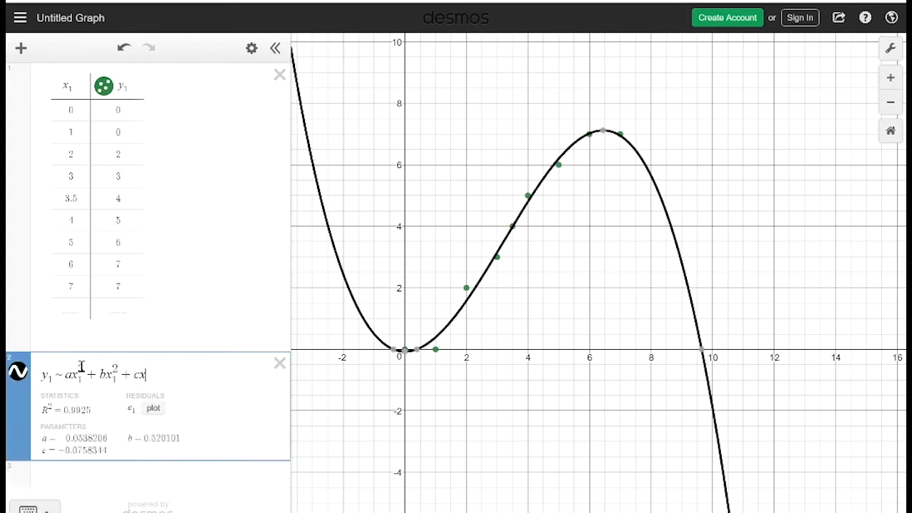
type("_1 + d")
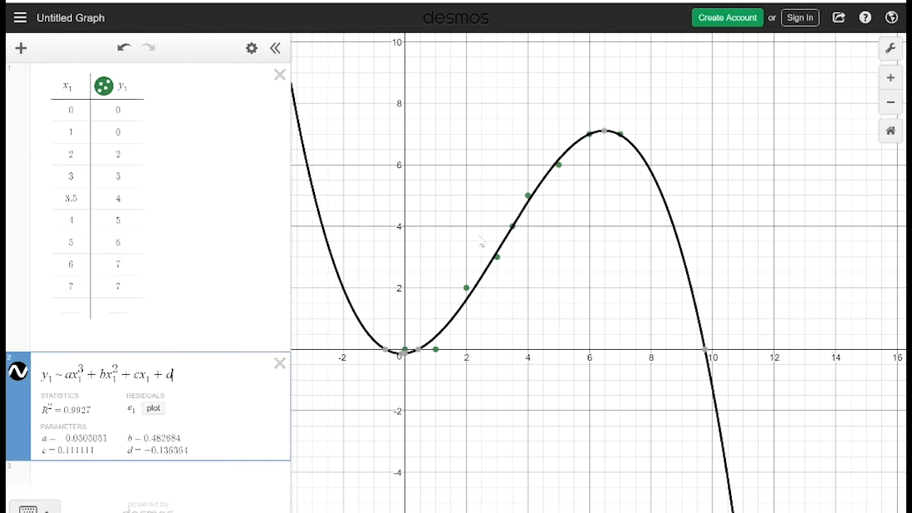
Define the function f(x) = ax³ + bx² + cx + d below the regression, using its parameters
left_click(122, 487)
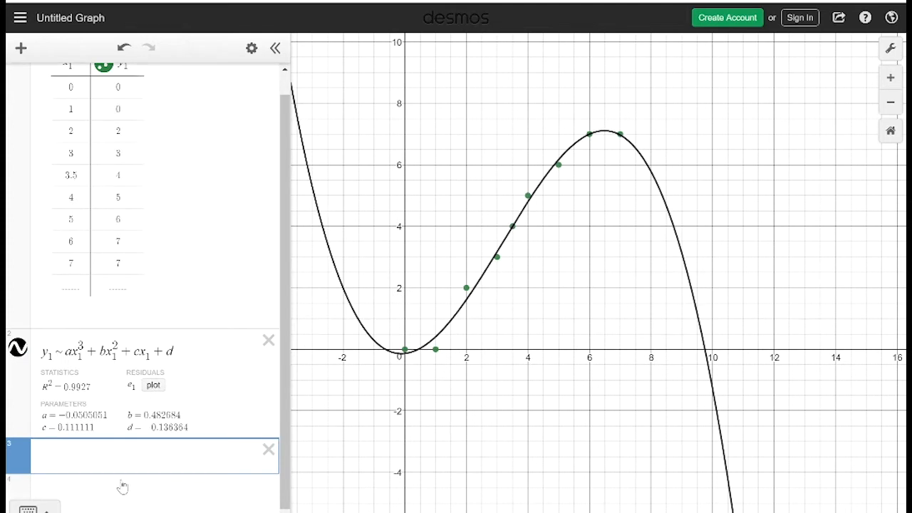
type("f(x)=")
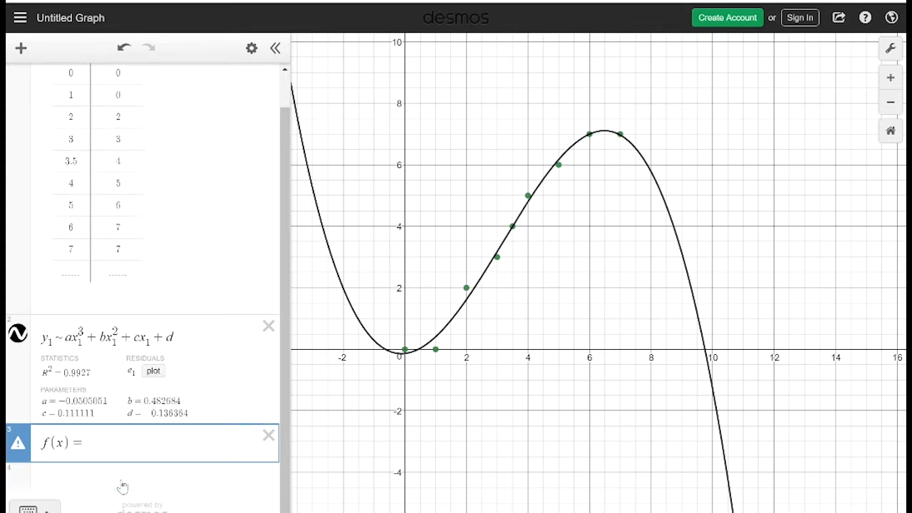
type("ax^3")
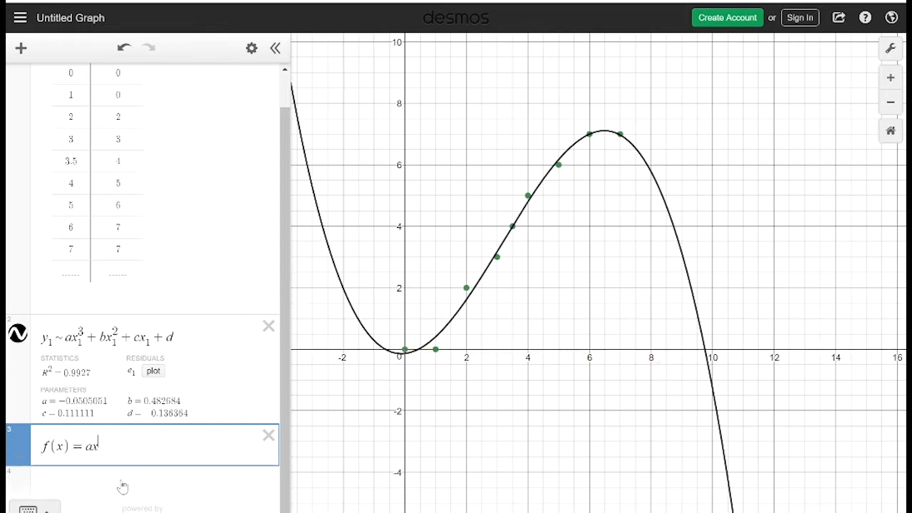
type("+bx^")
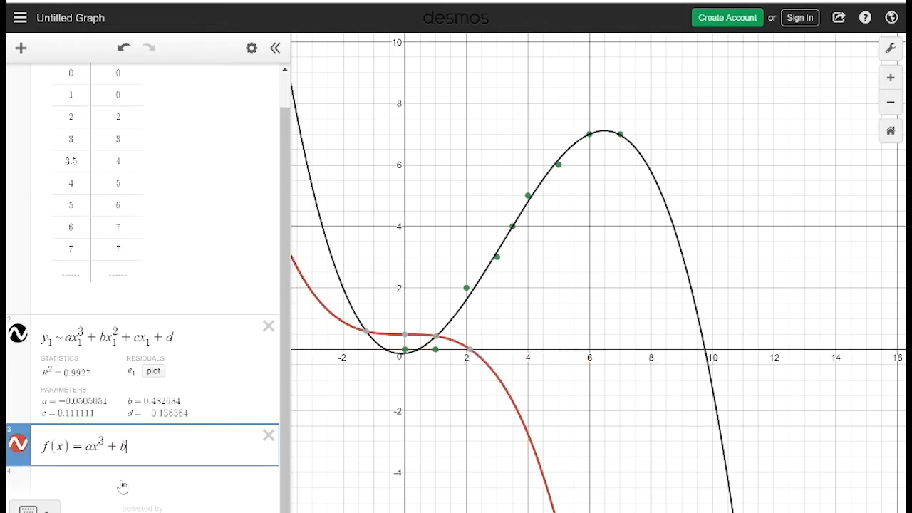
type("2")
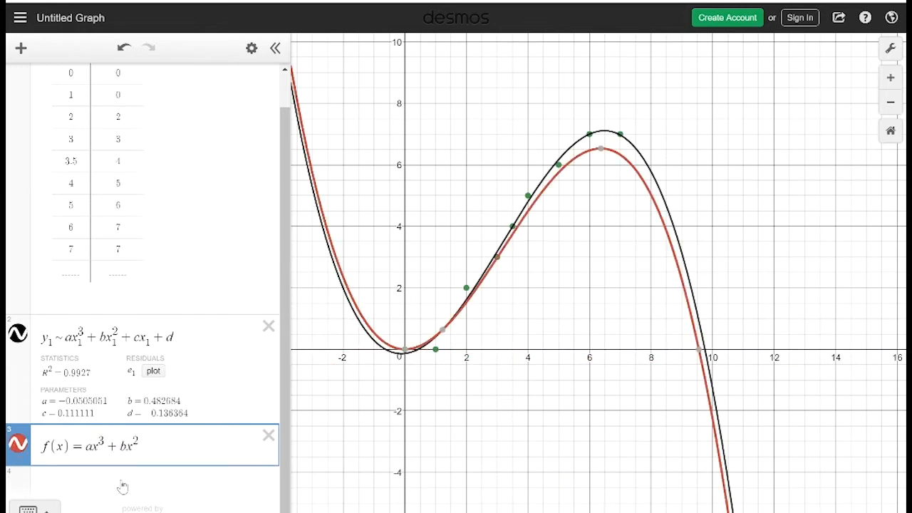
type("+cx+")
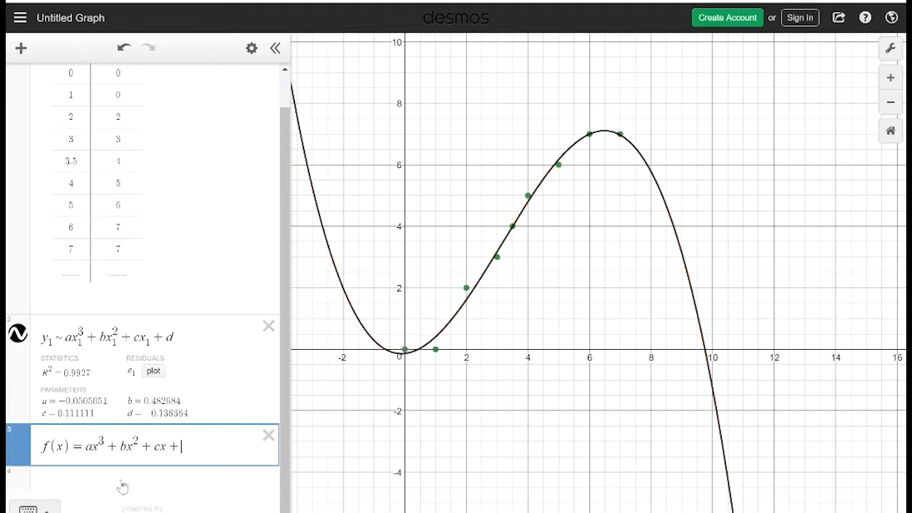
type("d")
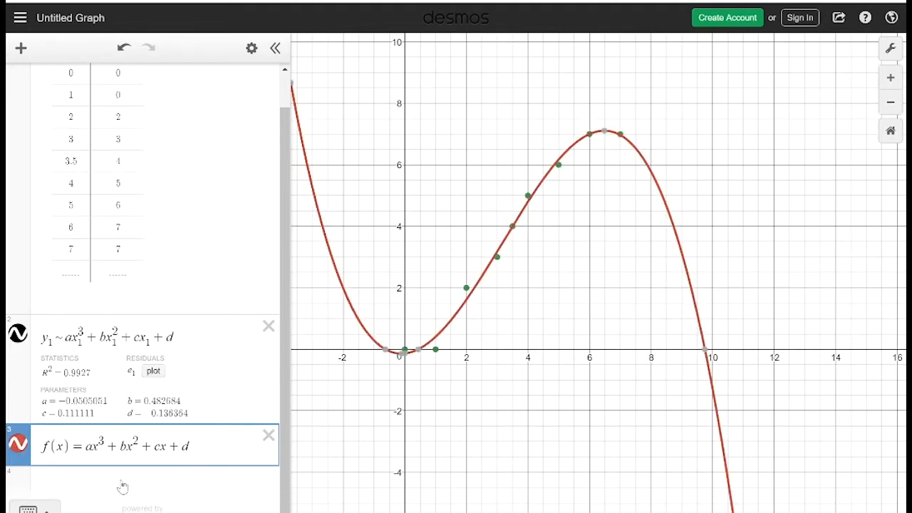
Define g(x) = f(x){0 ≤ x ≤ 7} as a new expression to restrict the cubic to the data's interval
left_click(117, 487)
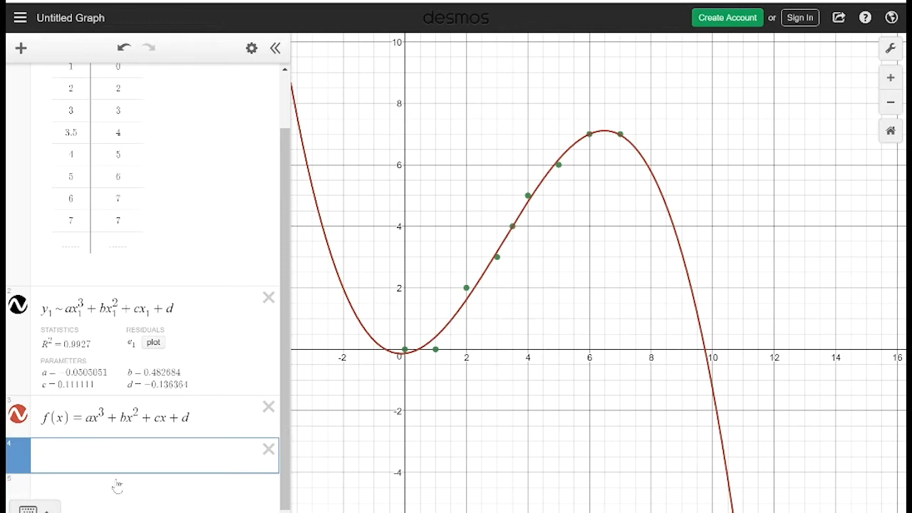
type("g(x")
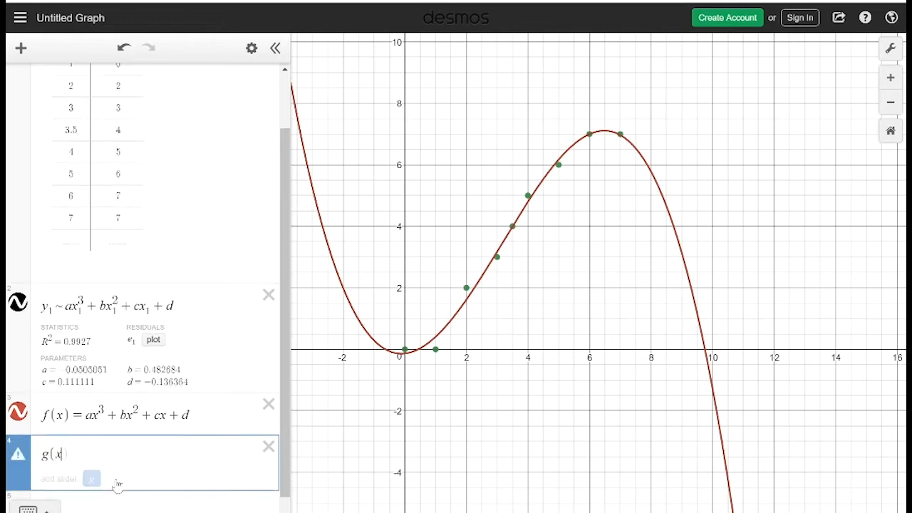
type(")=f(x)")
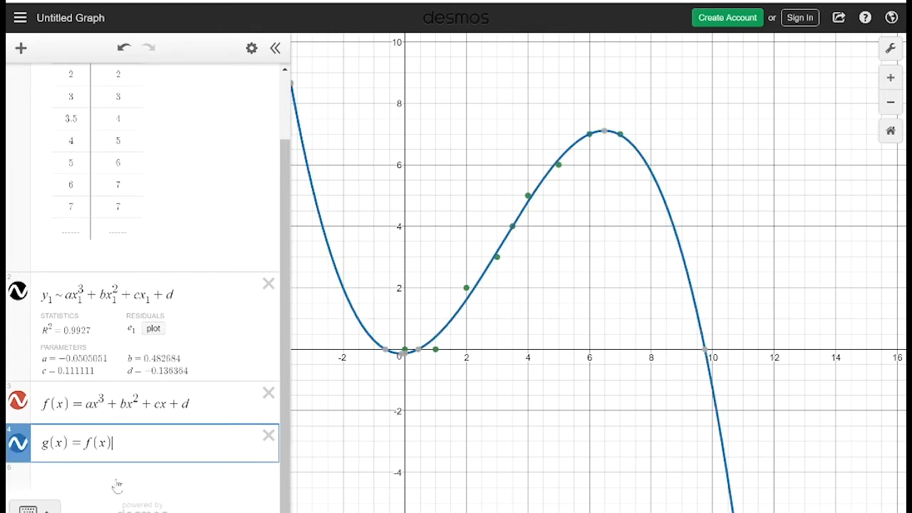
type("{0")
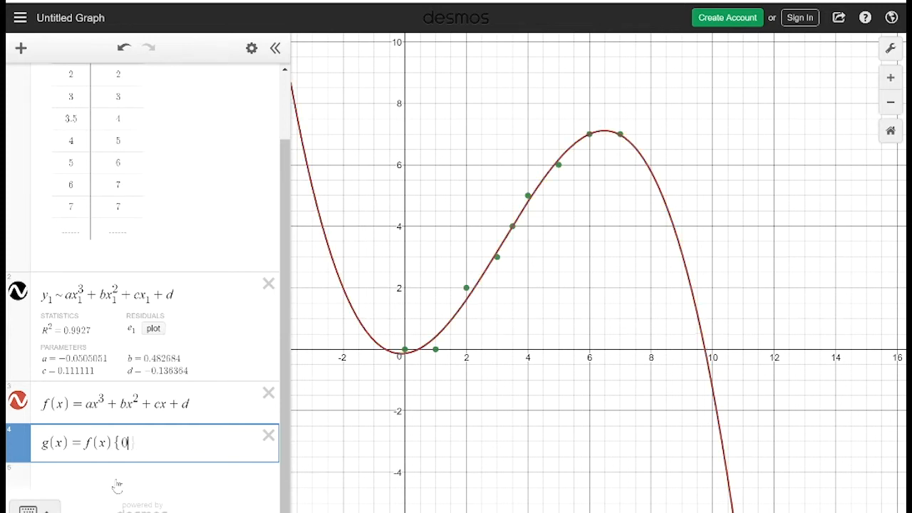
type("<=x")
type("<=")
type("7")
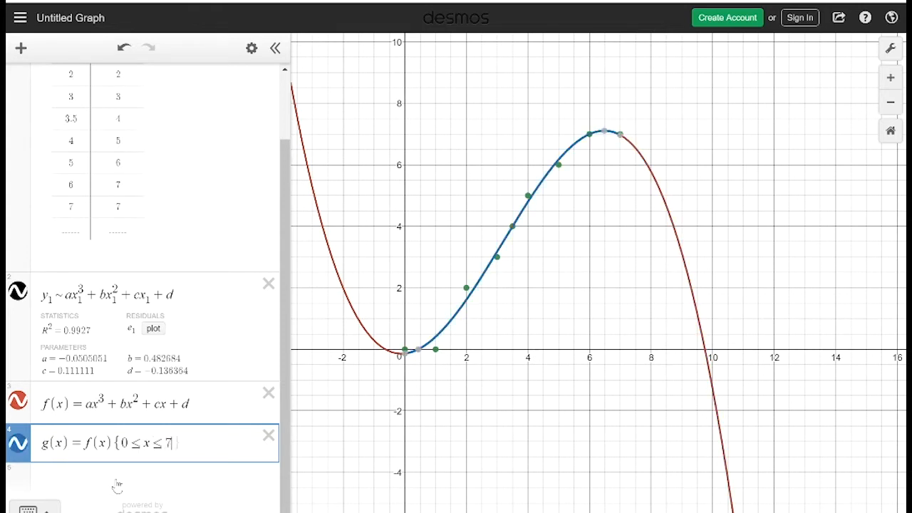
type("}")
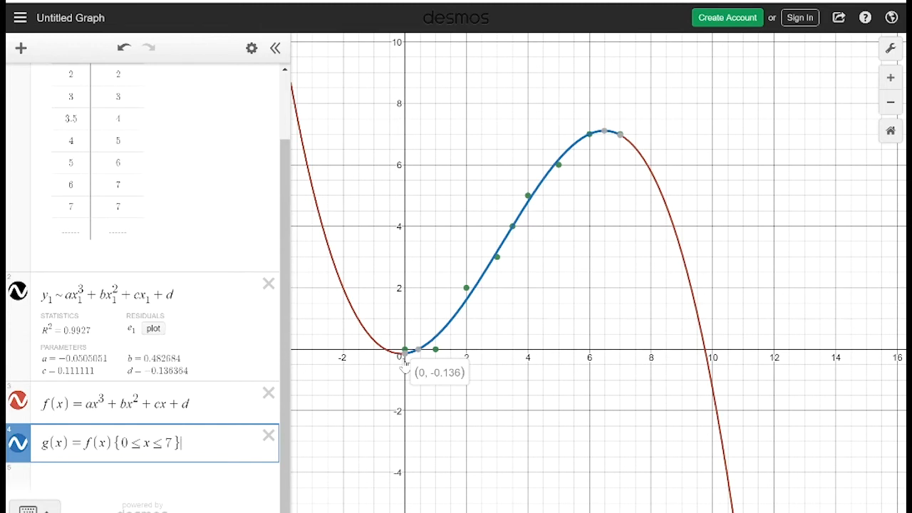
Hide the graph of f(x), and turn the regression curve off and back on
left_click(17, 403)
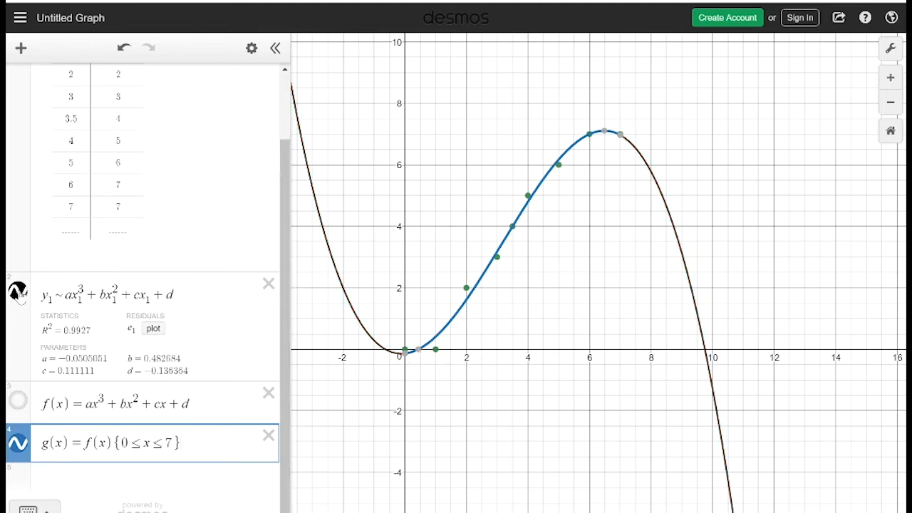
left_click(19, 292)
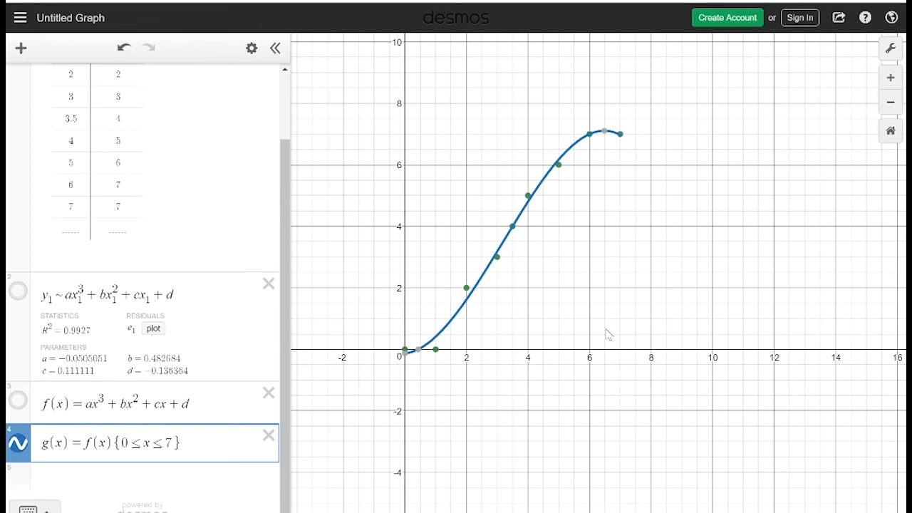
left_click(18, 297)
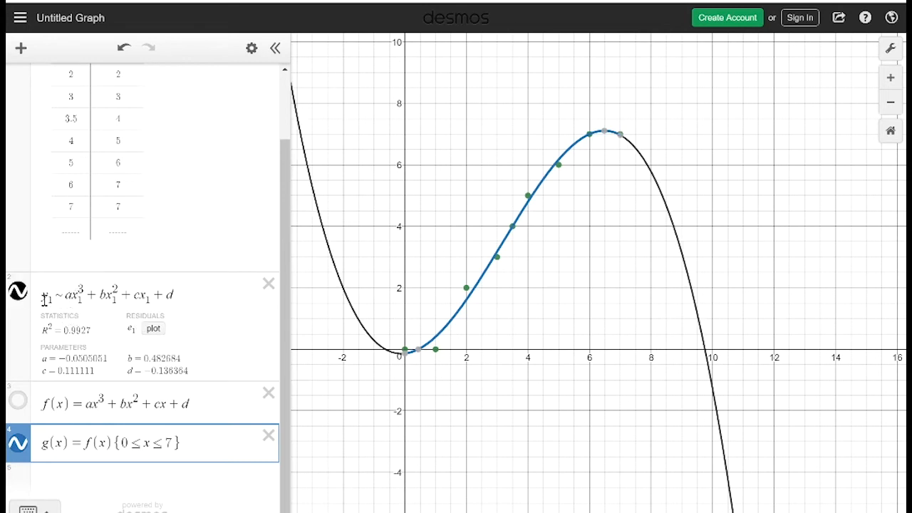